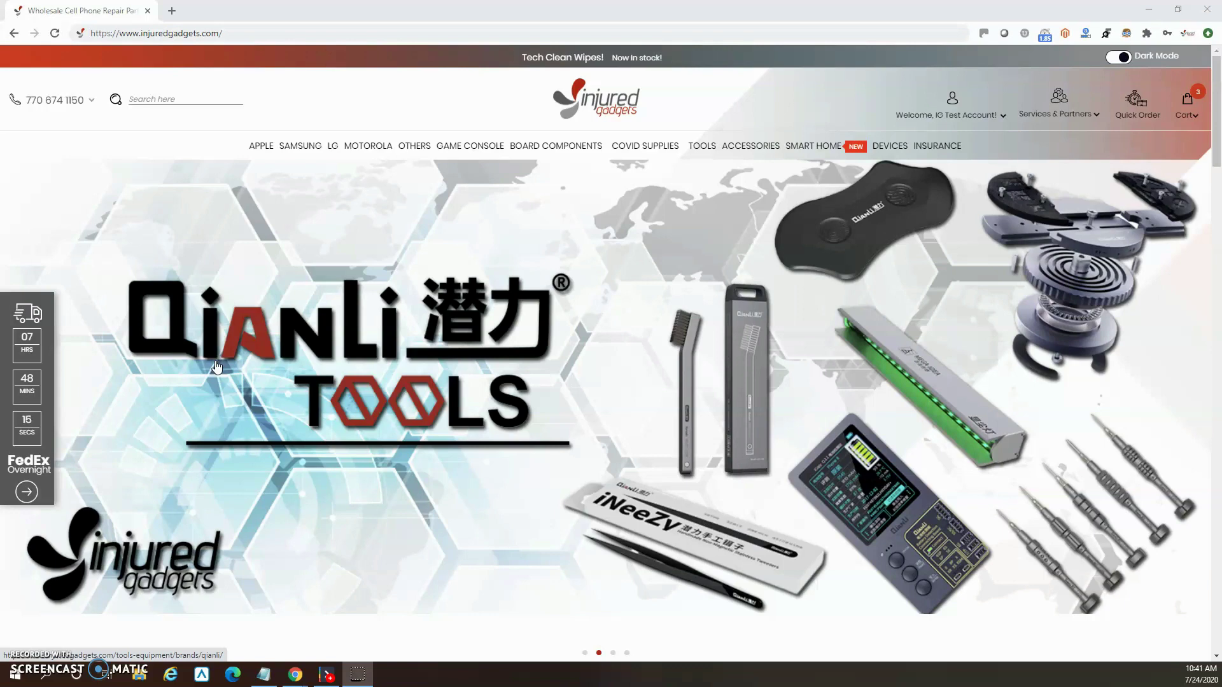
Go to the site's 'salestax' page by adding it to the URL
click(287, 57)
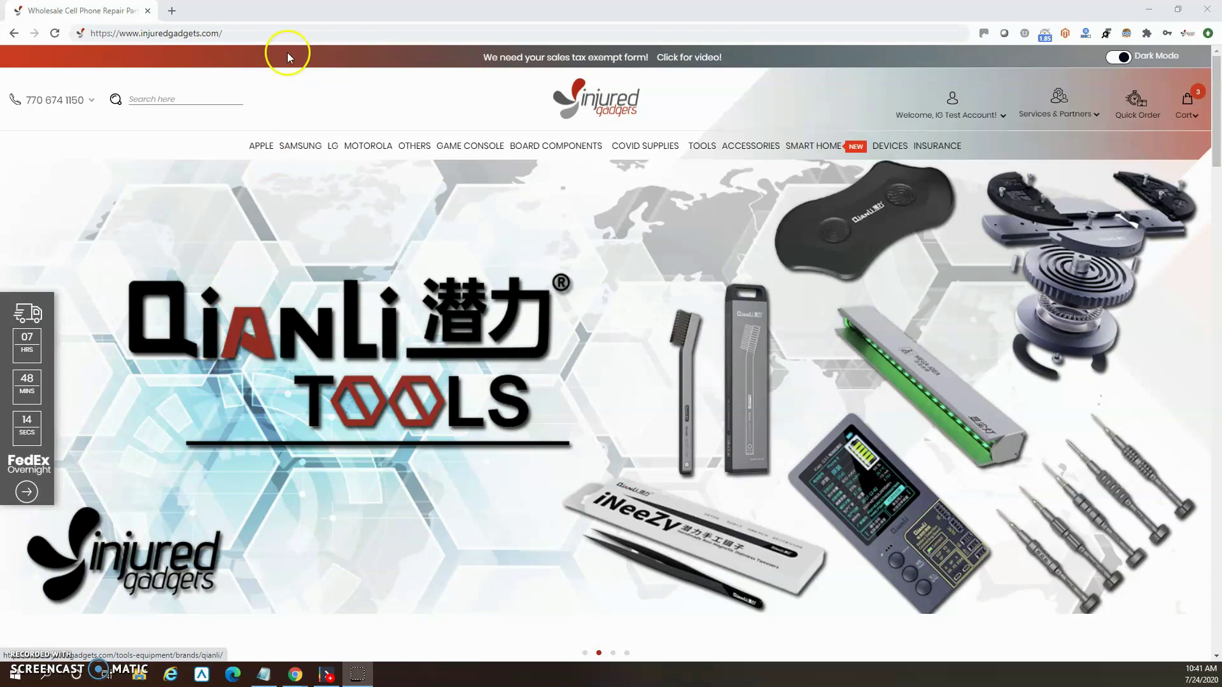
click(335, 32)
text(salestax)
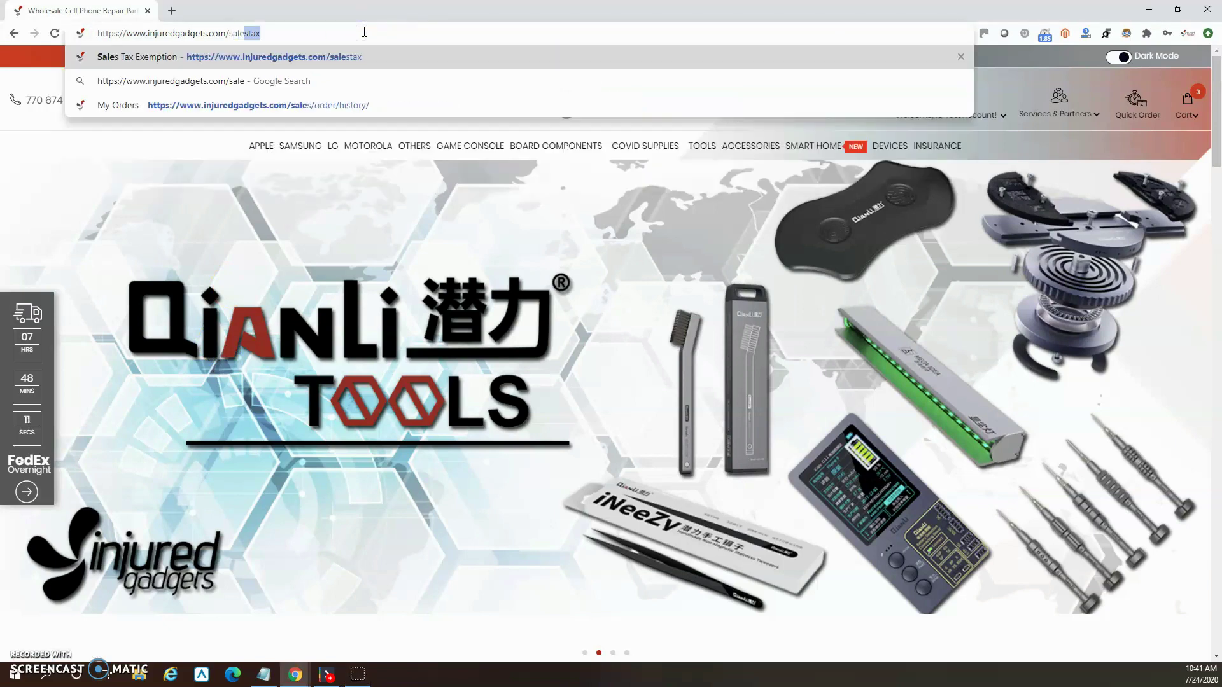
key(Return)
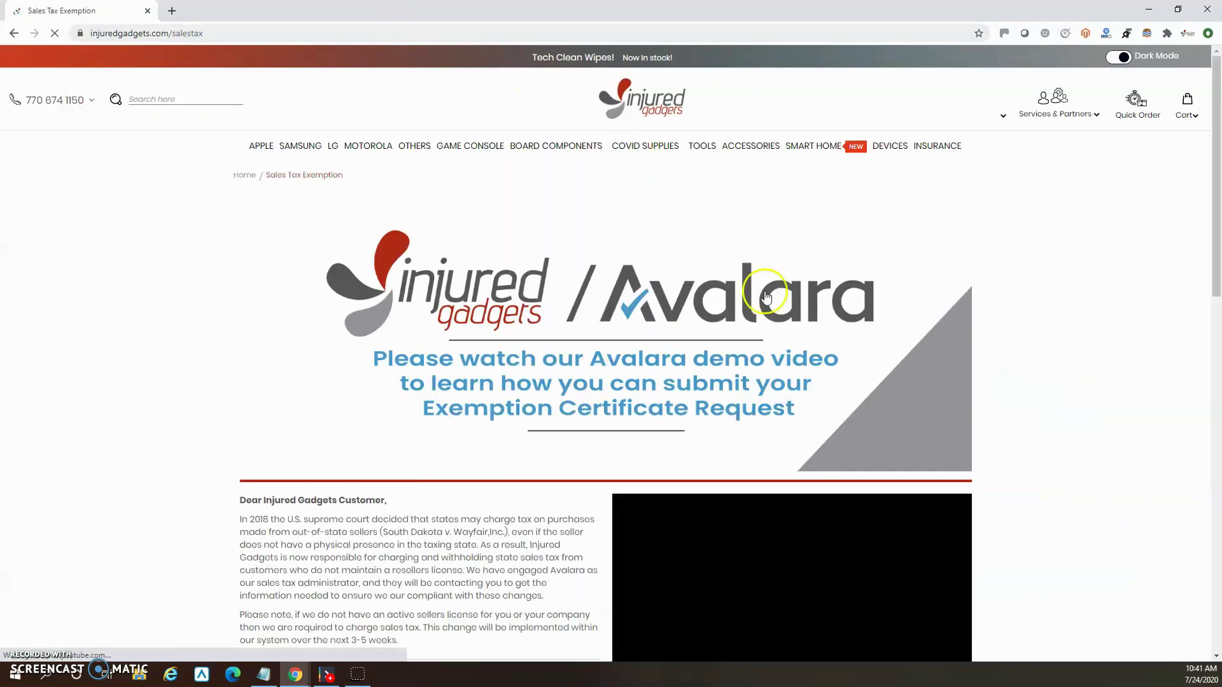
Scroll through and highlight the list of states collecting sales tax, then return to the top
scroll(458, 453, down, 1)
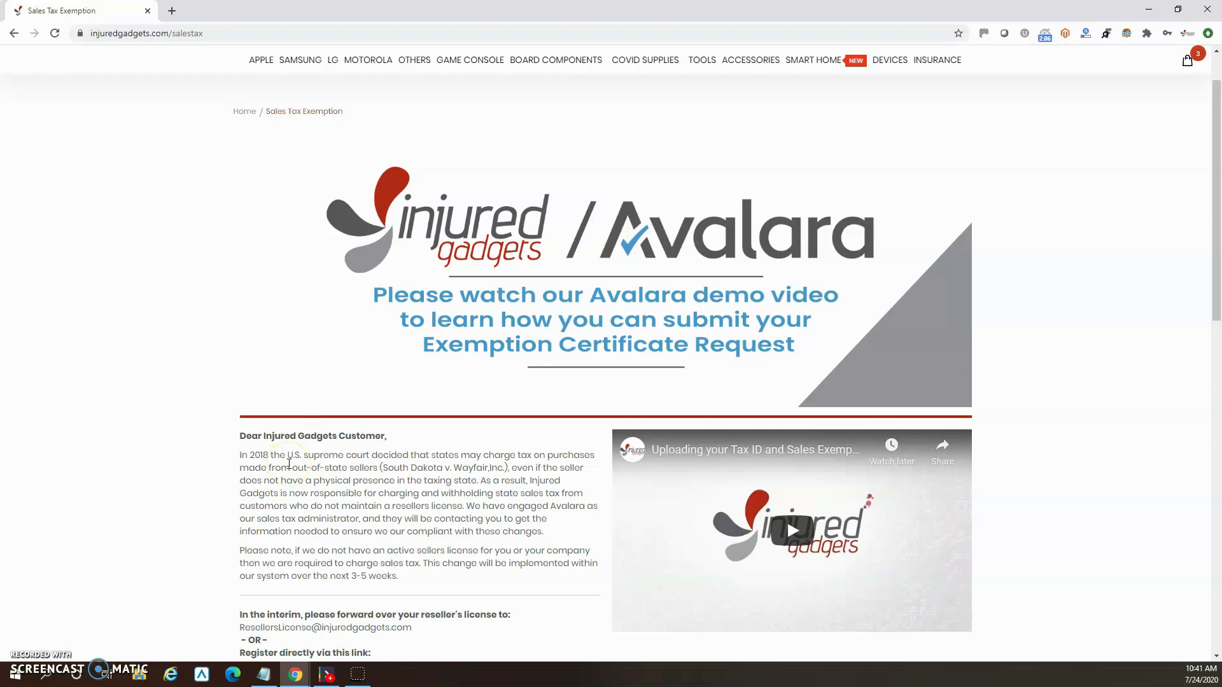
scroll(290, 466, down, 2)
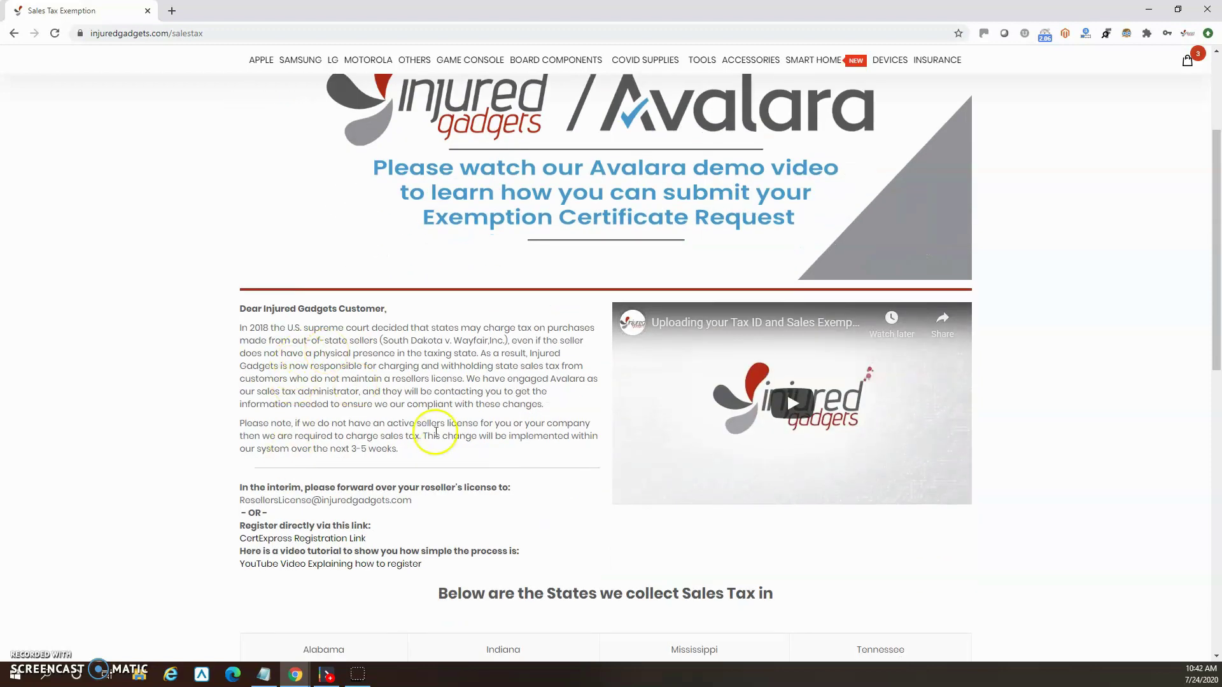
scroll(436, 423, down, 2)
scroll(438, 436, down, 2)
scroll(438, 436, down, 2)
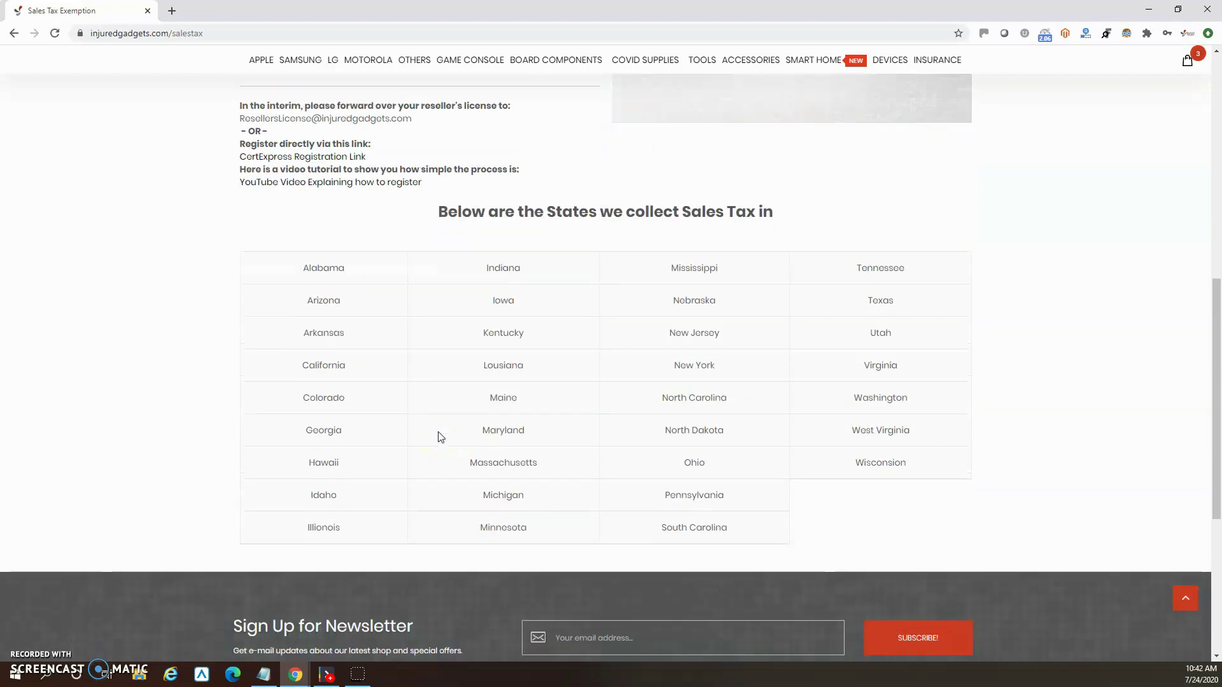
drag(309, 270, 909, 463)
click(908, 463)
scroll(492, 491, up, 10)
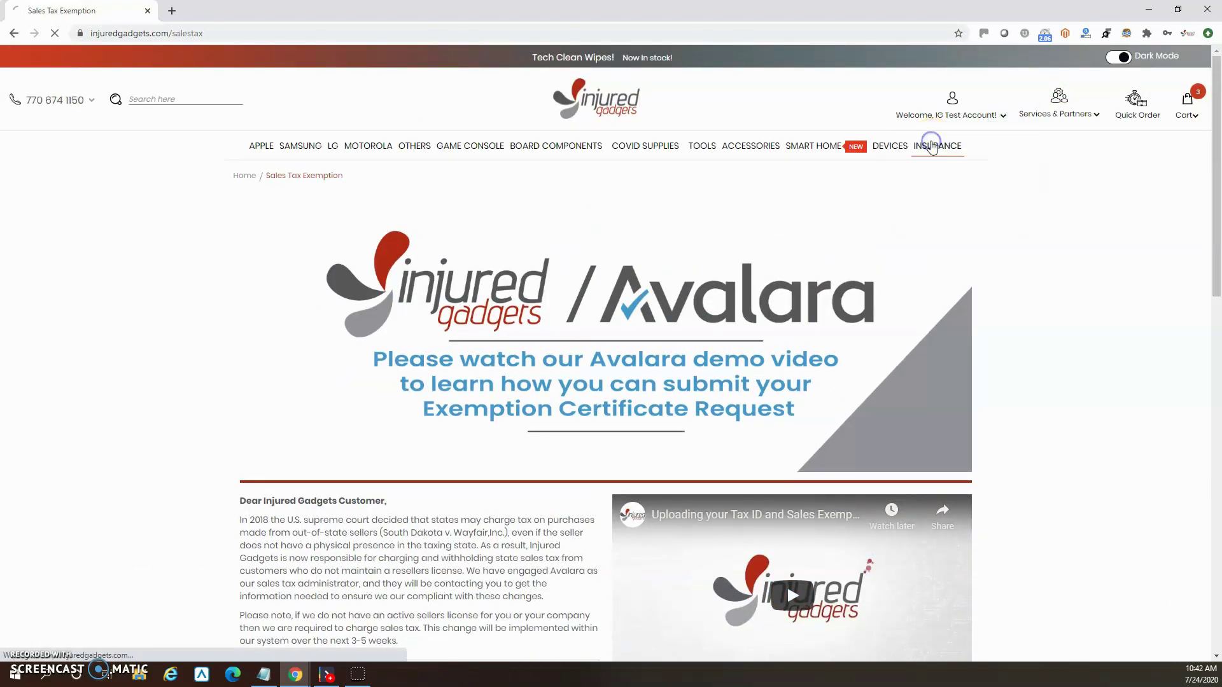
From My Account, view Tax Exempt Certificates and confirm the 'no certificates found' message
click(667, 141)
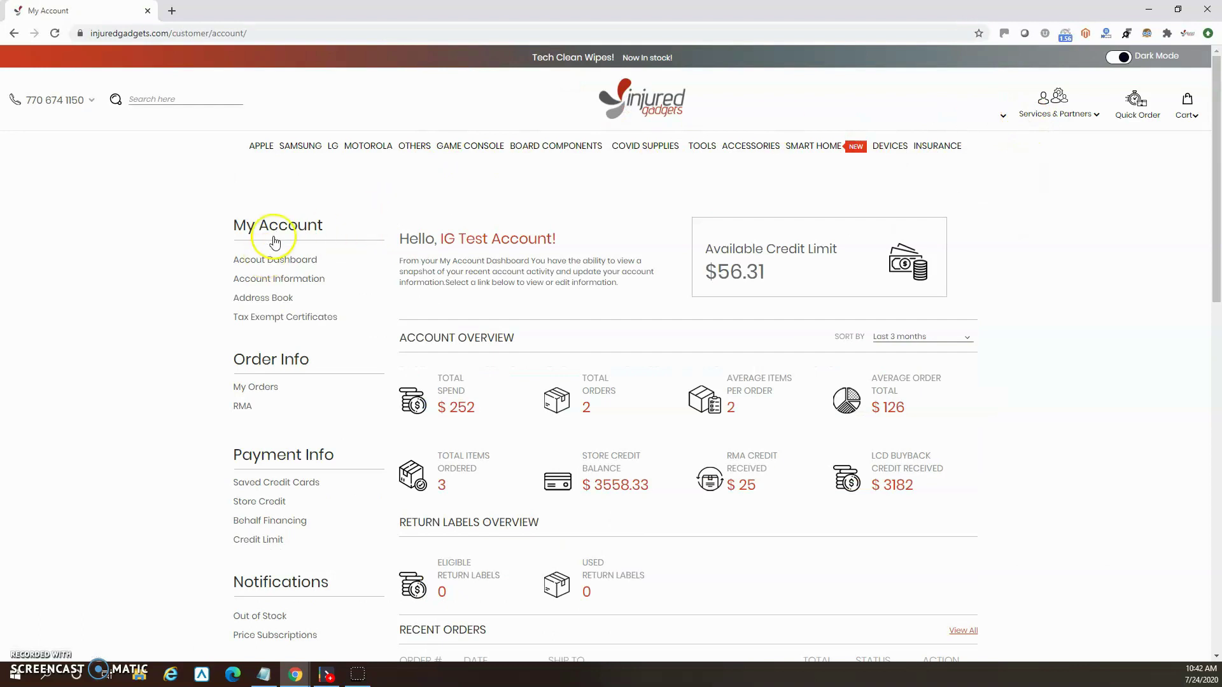
click(262, 308)
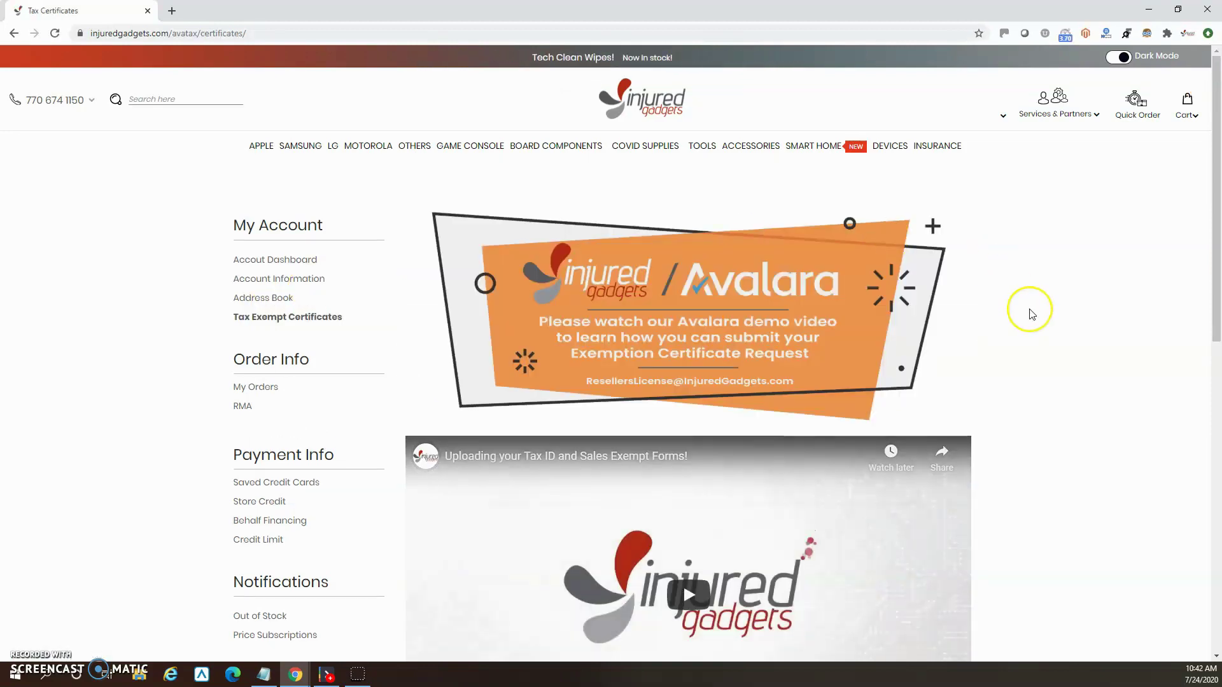
scroll(1030, 308, down, 3)
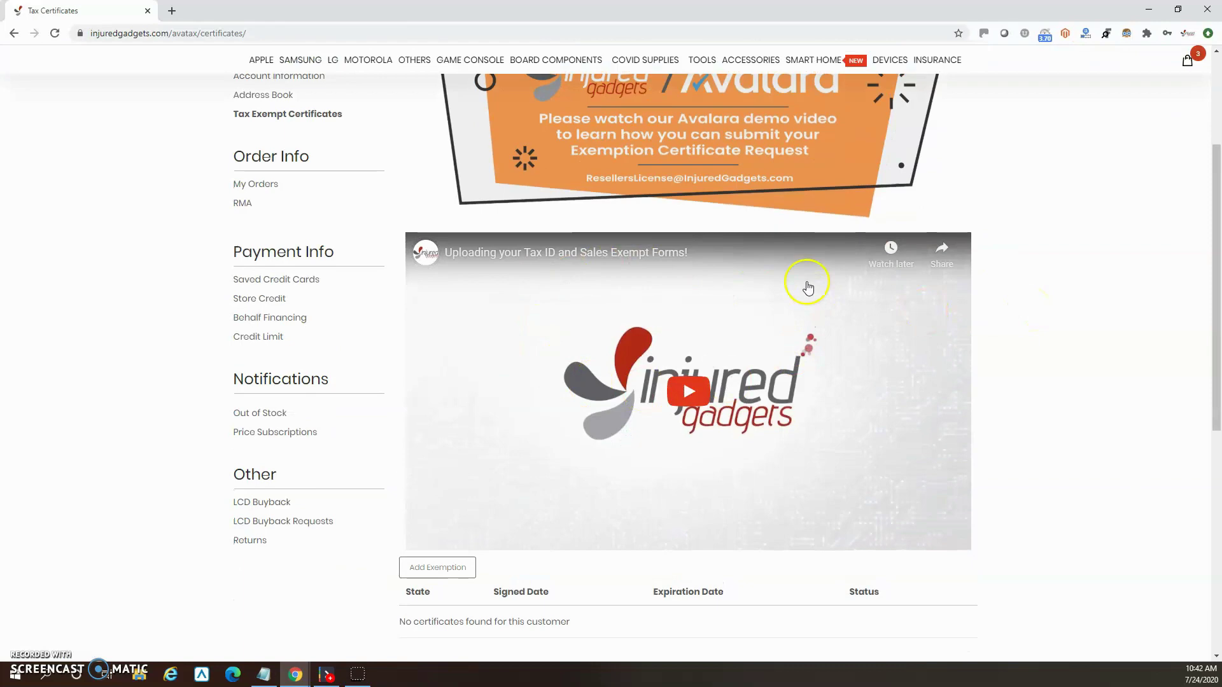
scroll(724, 304, down, 4)
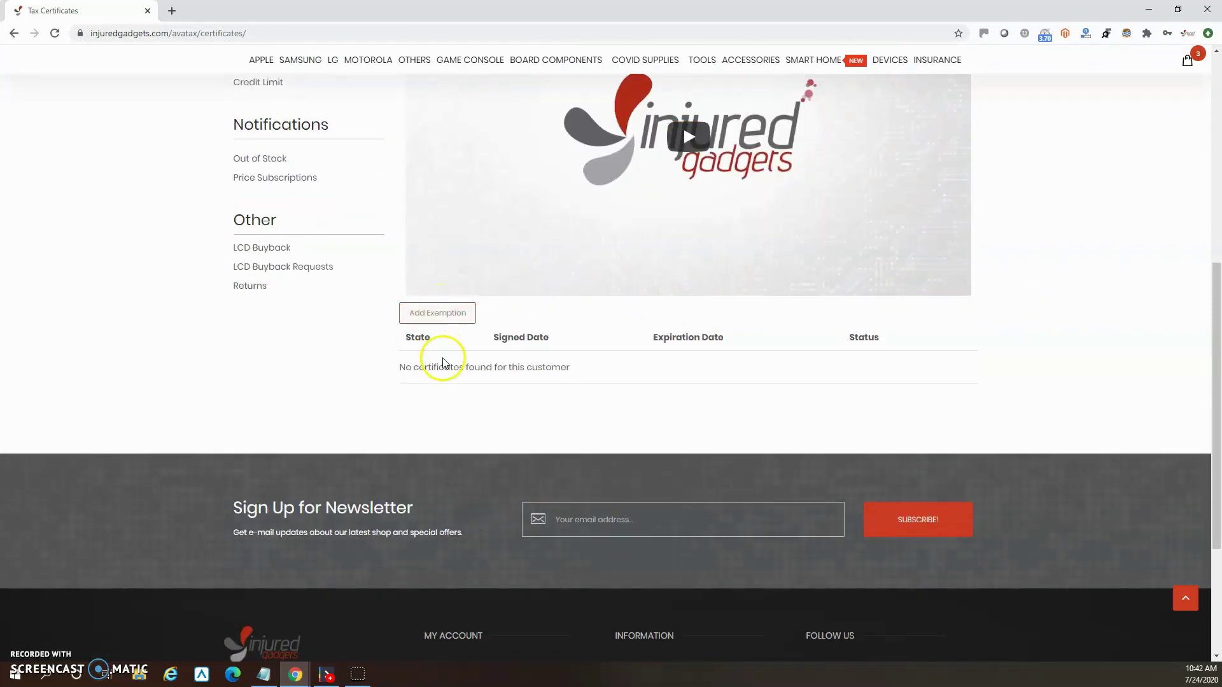
drag(439, 367, 890, 371)
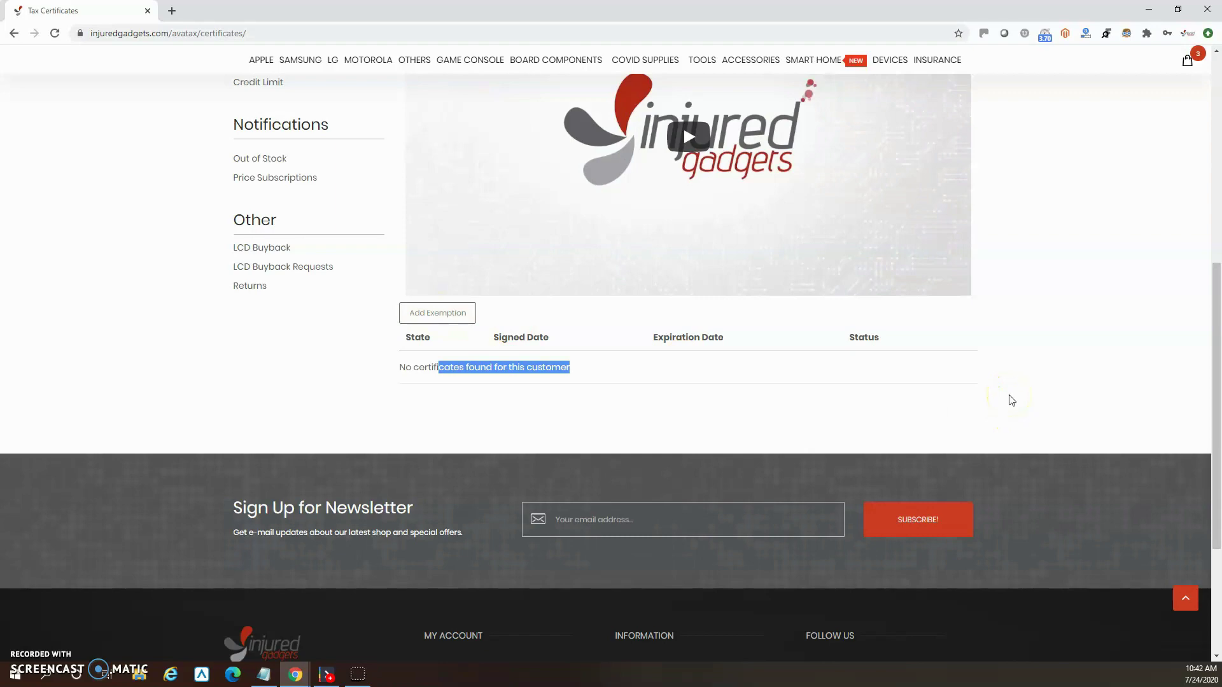
Show the cart with its three items totalling $613.90
scroll(1018, 382, up, 2)
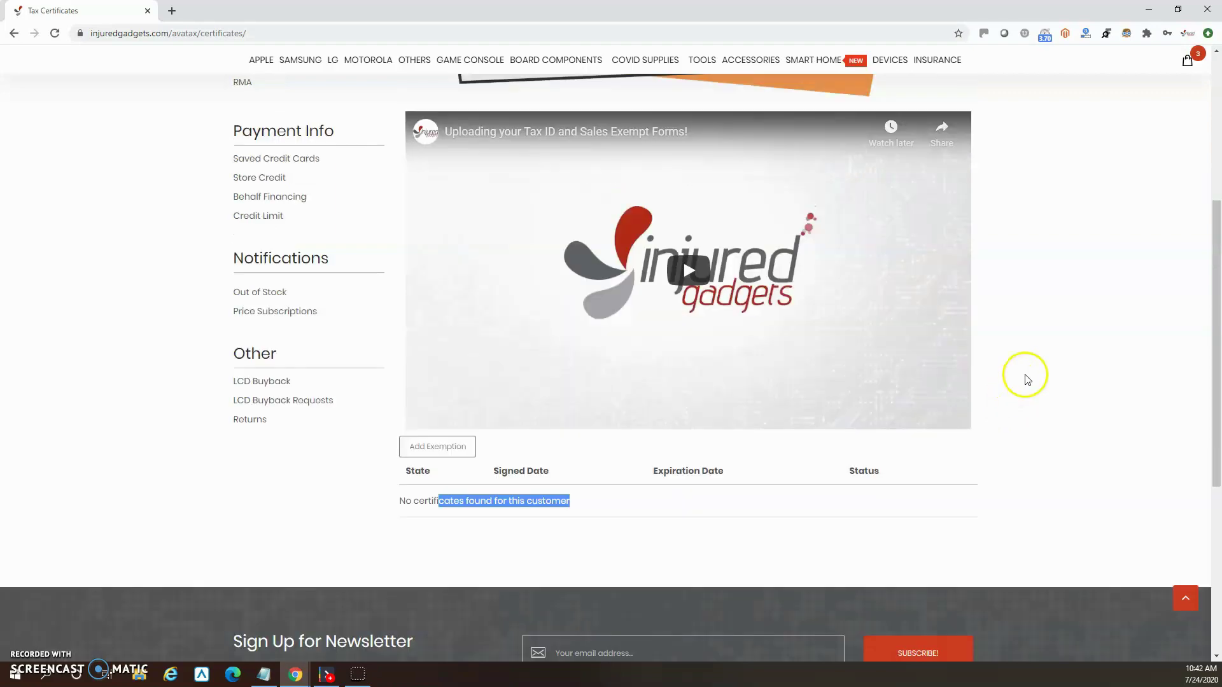
scroll(1069, 373, up, 5)
click(1197, 121)
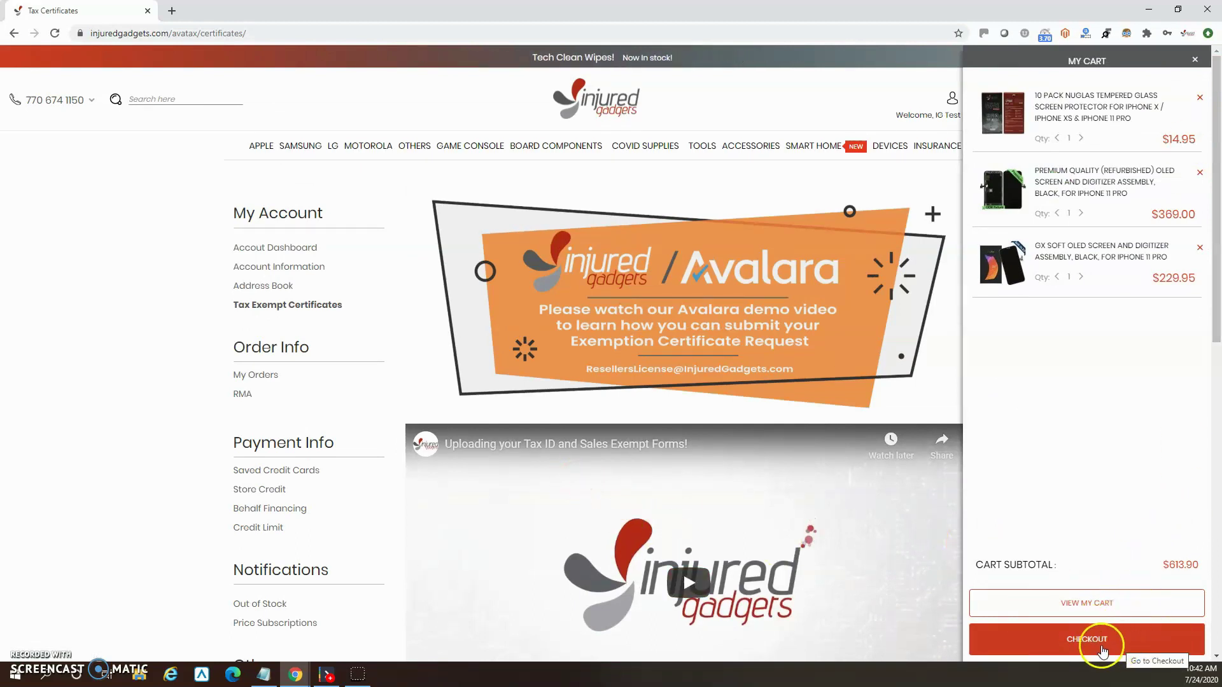
Check out the three items with FedEx/UPS Saturday Delivery through to Review & Payments ($682.54 with tax)
click(1098, 643)
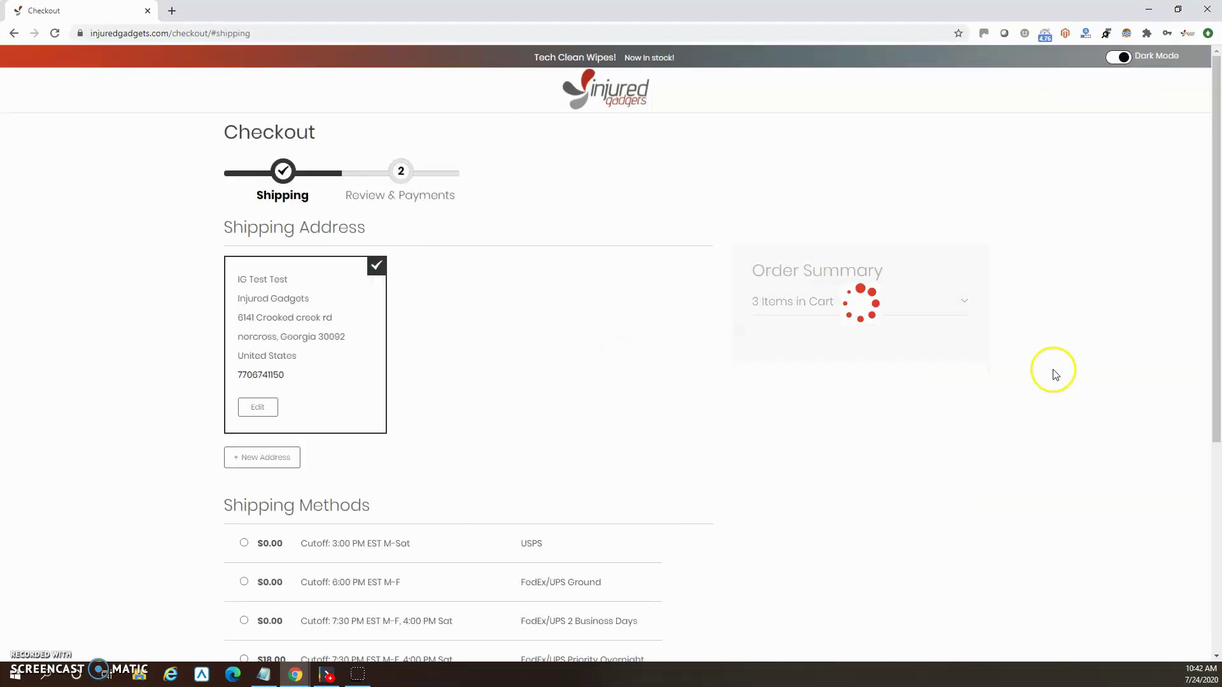
scroll(449, 448, down, 3)
scroll(331, 350, up, 3)
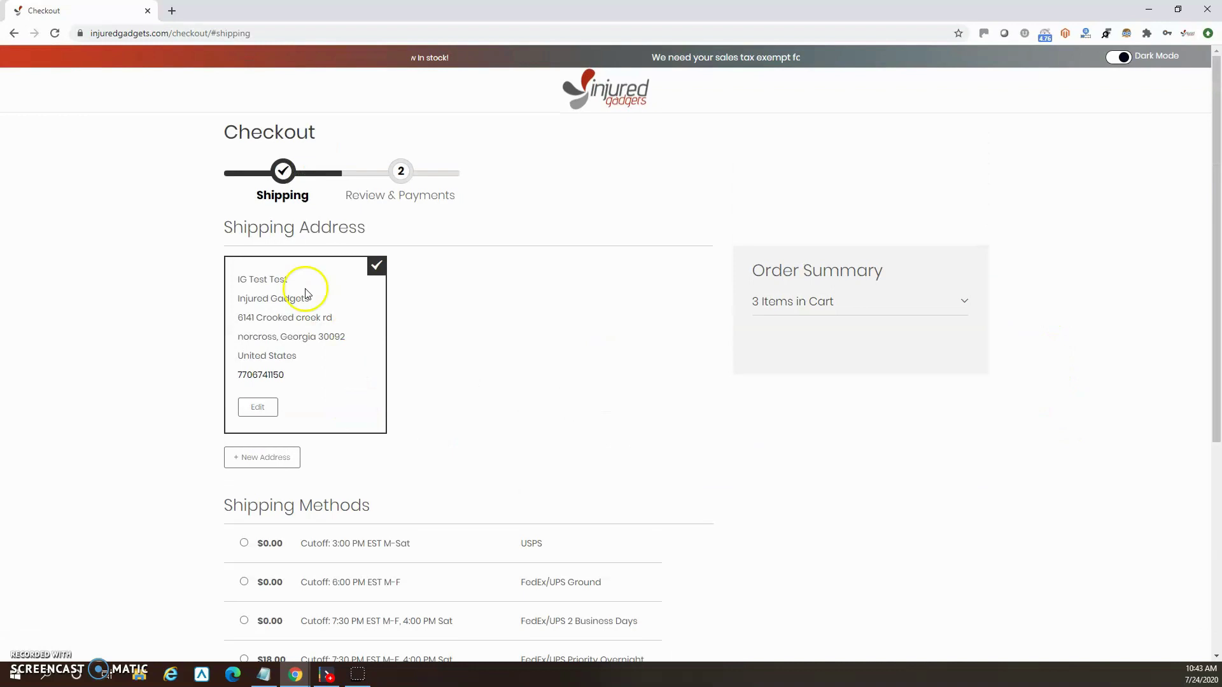
scroll(390, 356, down, 4)
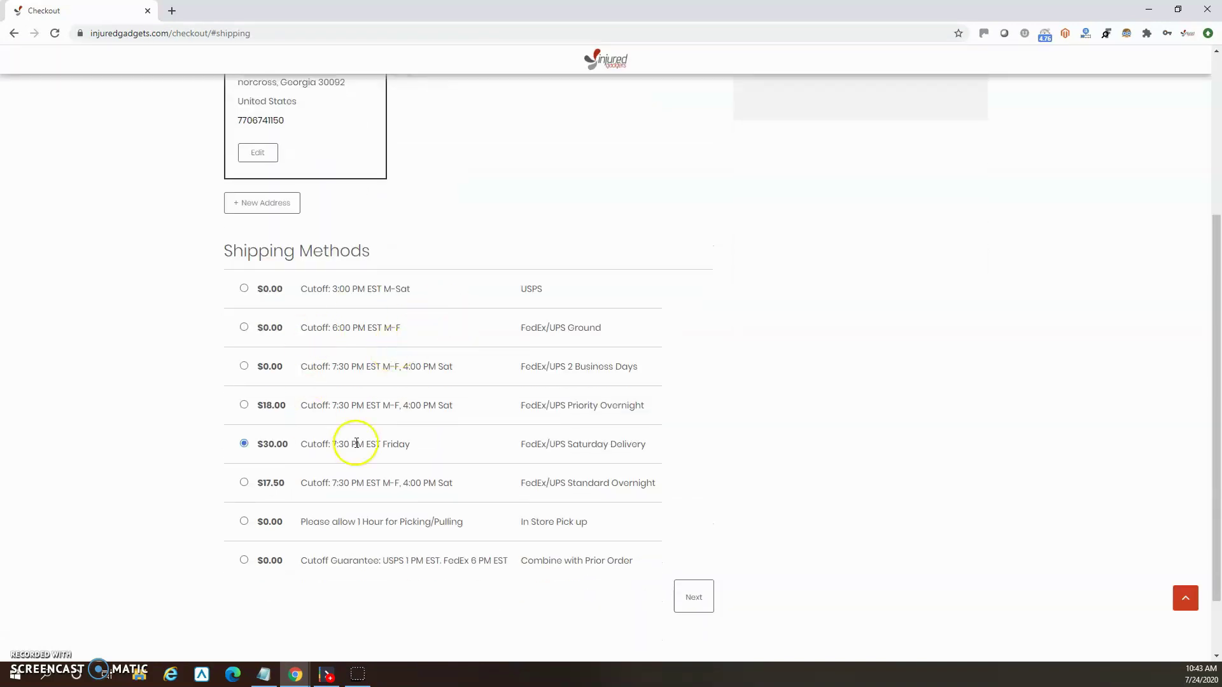
click(703, 606)
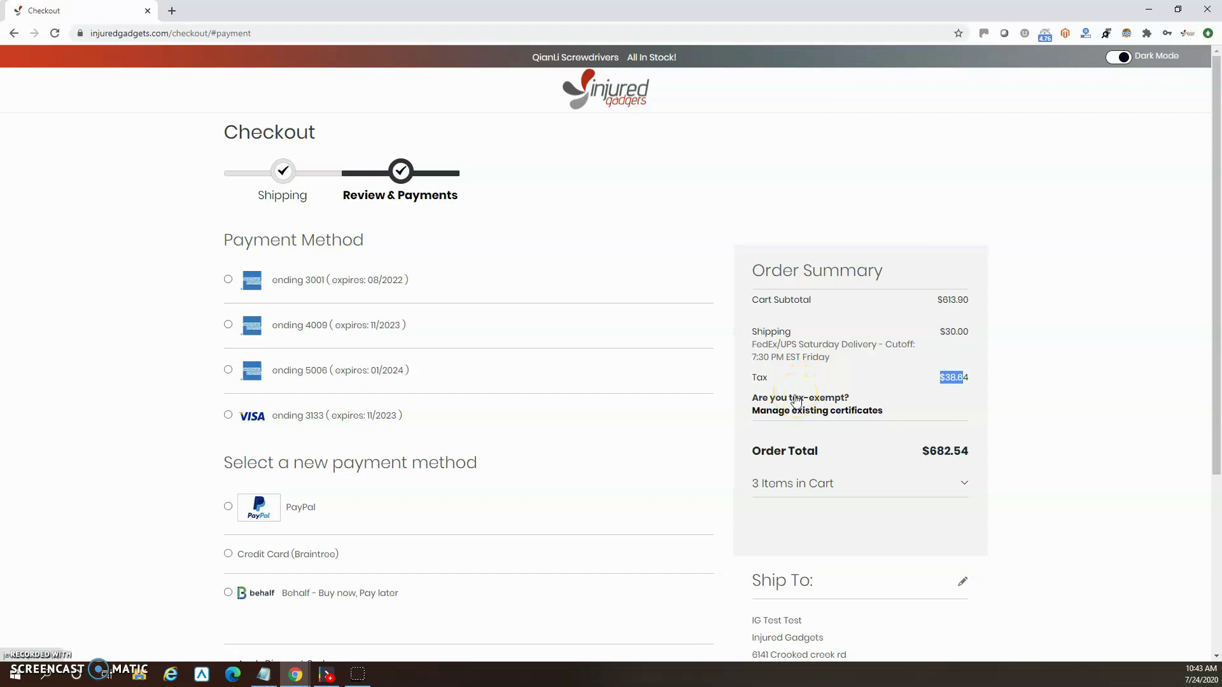
Start a tax exemption claim and choose 'Purchase will be resold' as the reason
click(795, 398)
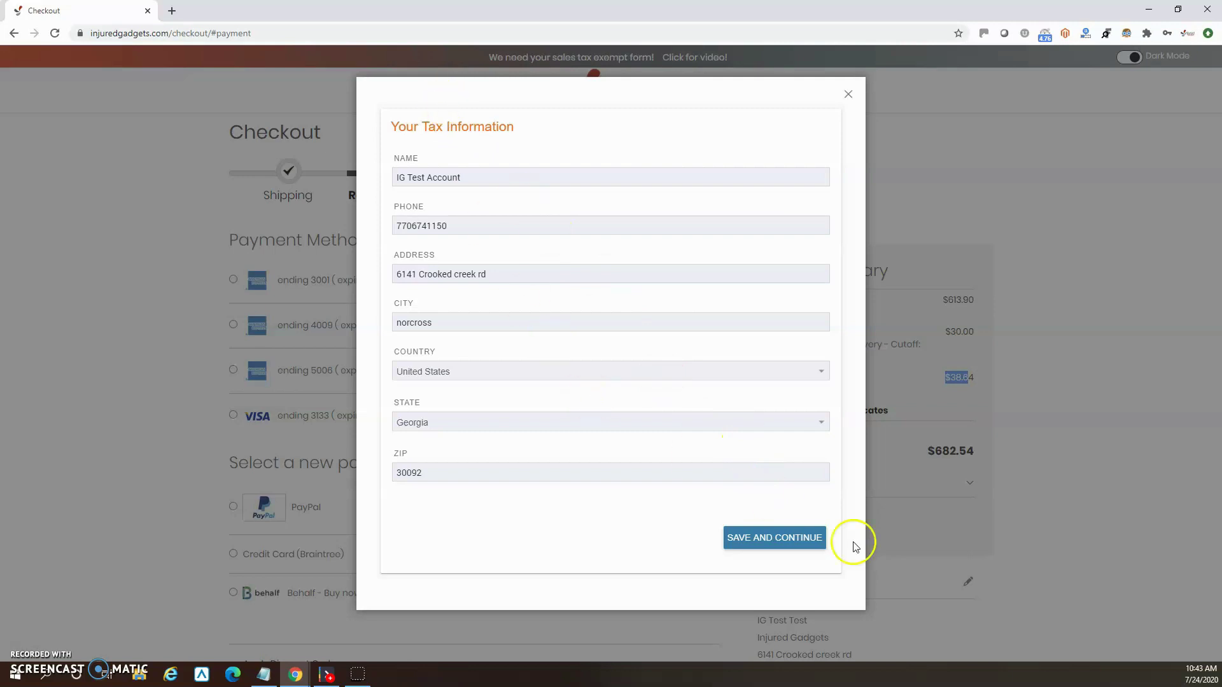
click(760, 540)
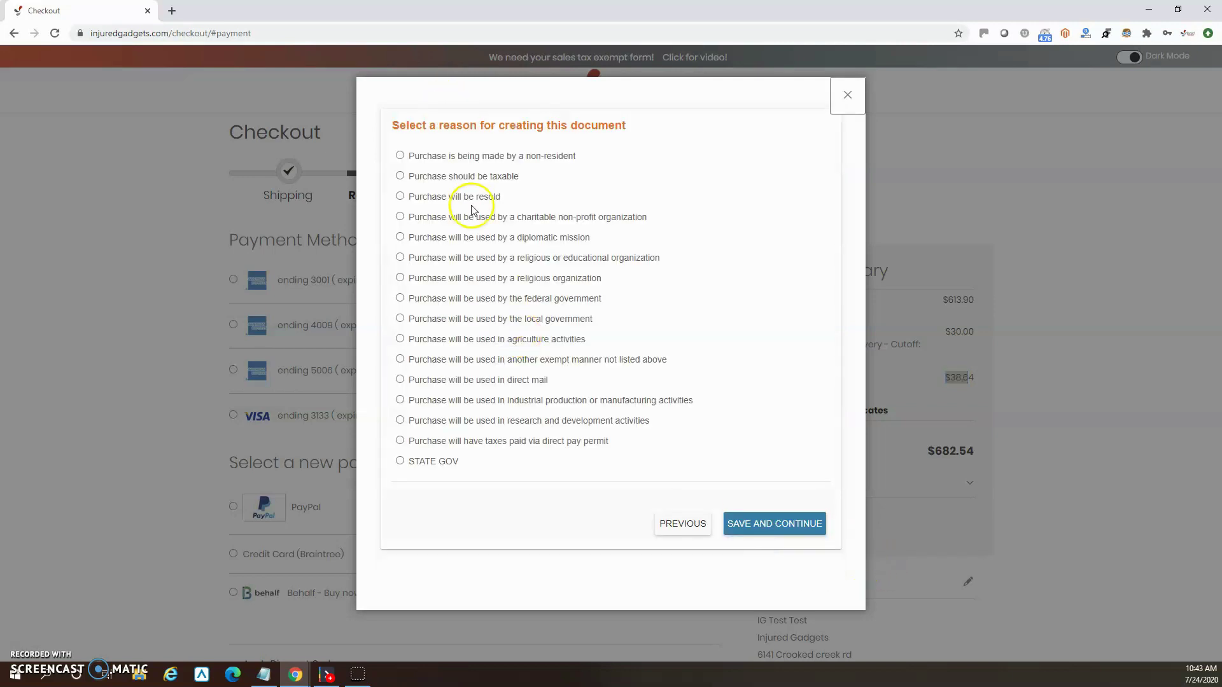
drag(414, 125, 608, 124)
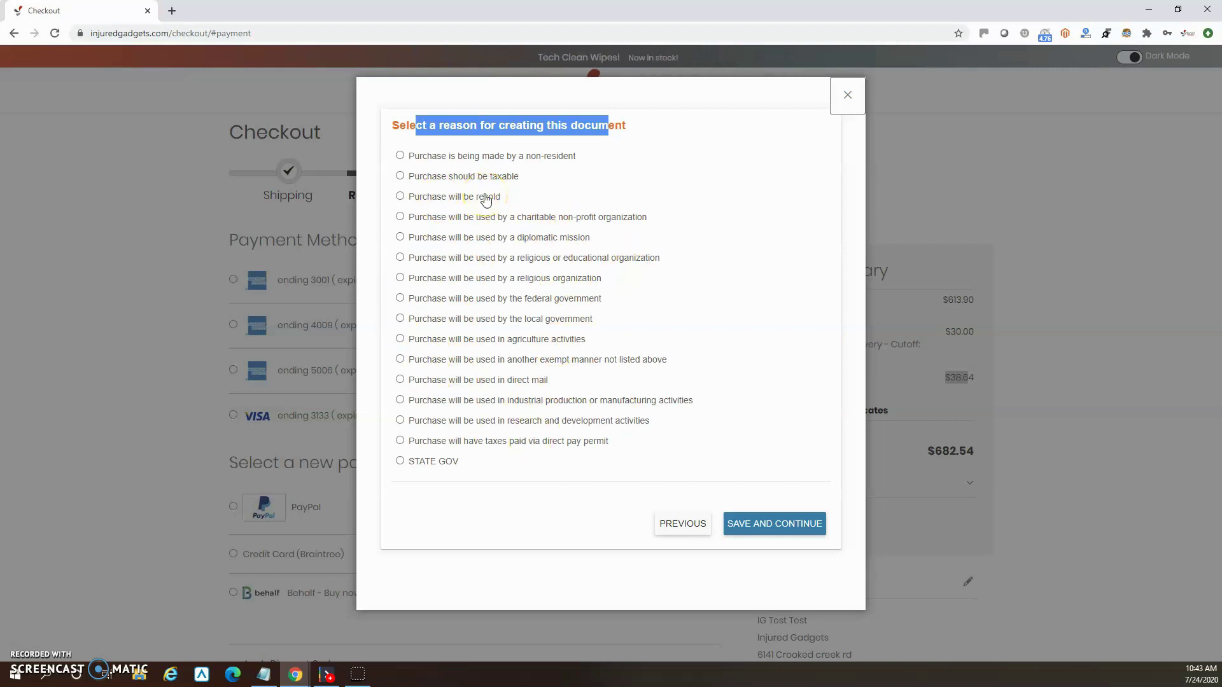
click(485, 199)
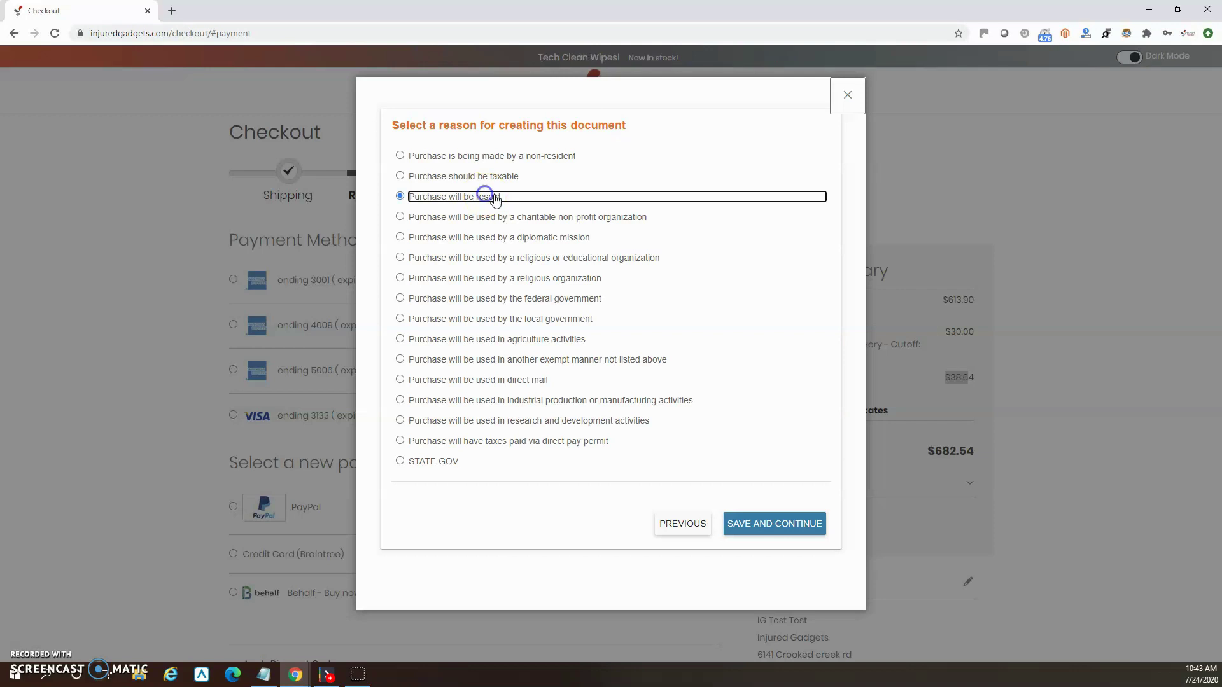
Set the reason to 'Purchases or leases for RESALE ONLY' and answer No to the organization question
click(791, 523)
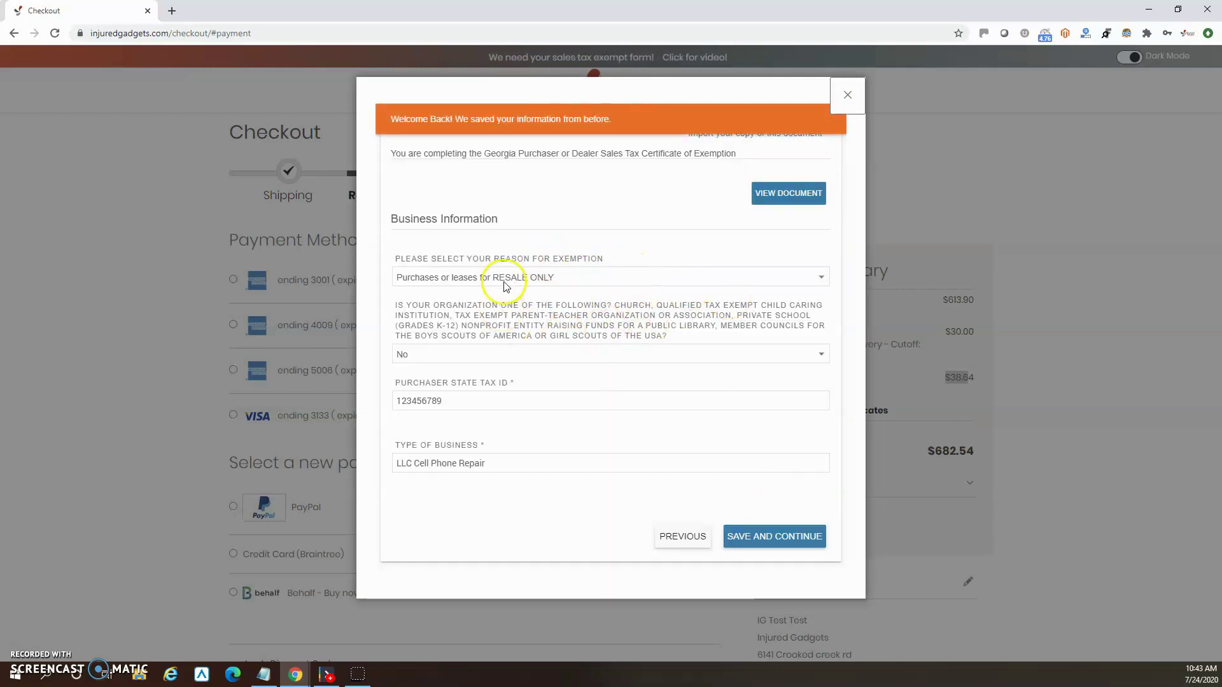
click(567, 277)
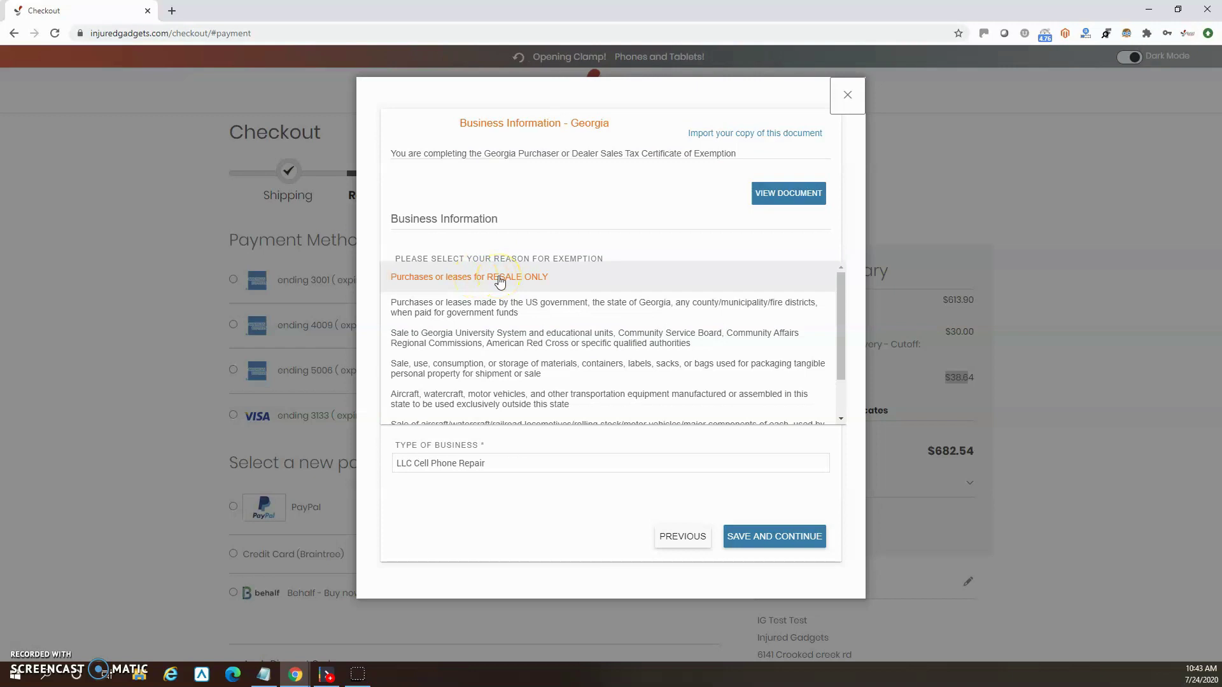
click(499, 282)
click(500, 278)
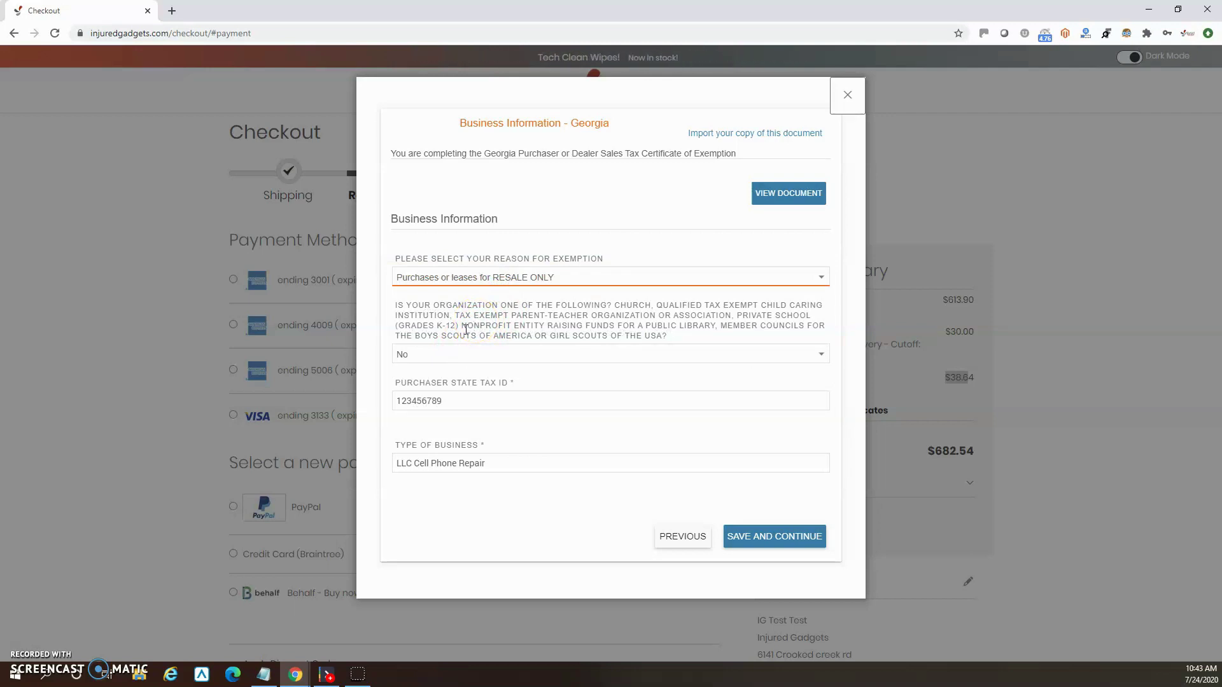
click(444, 358)
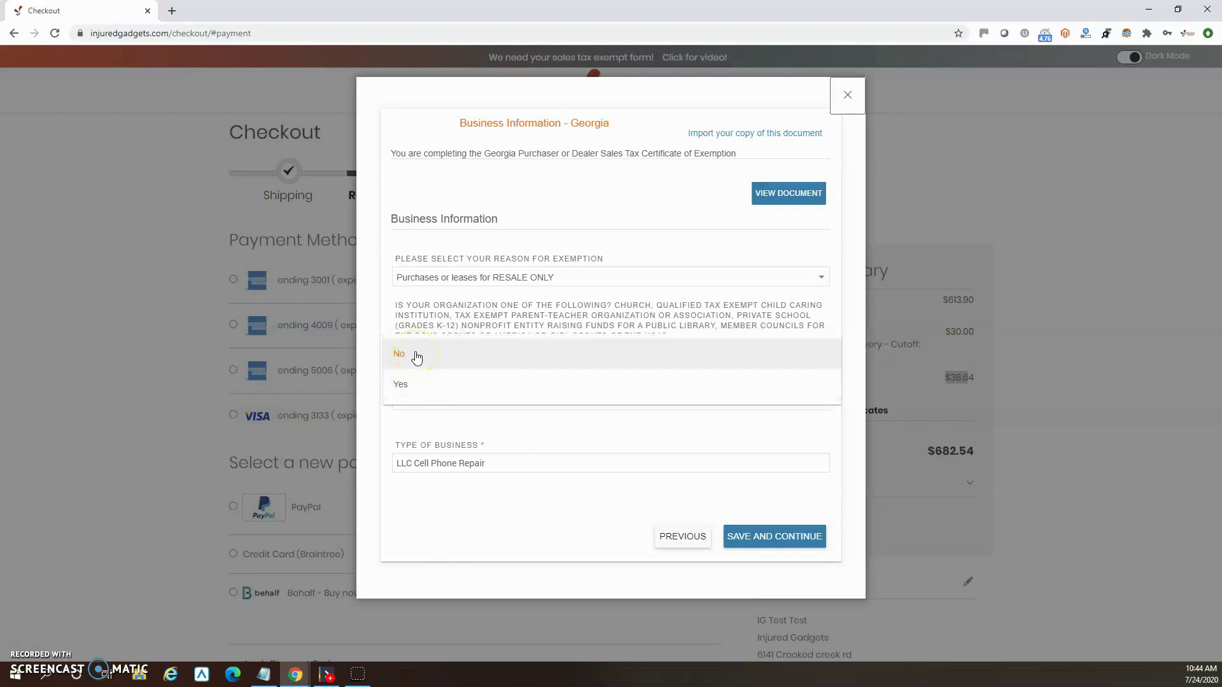
click(417, 358)
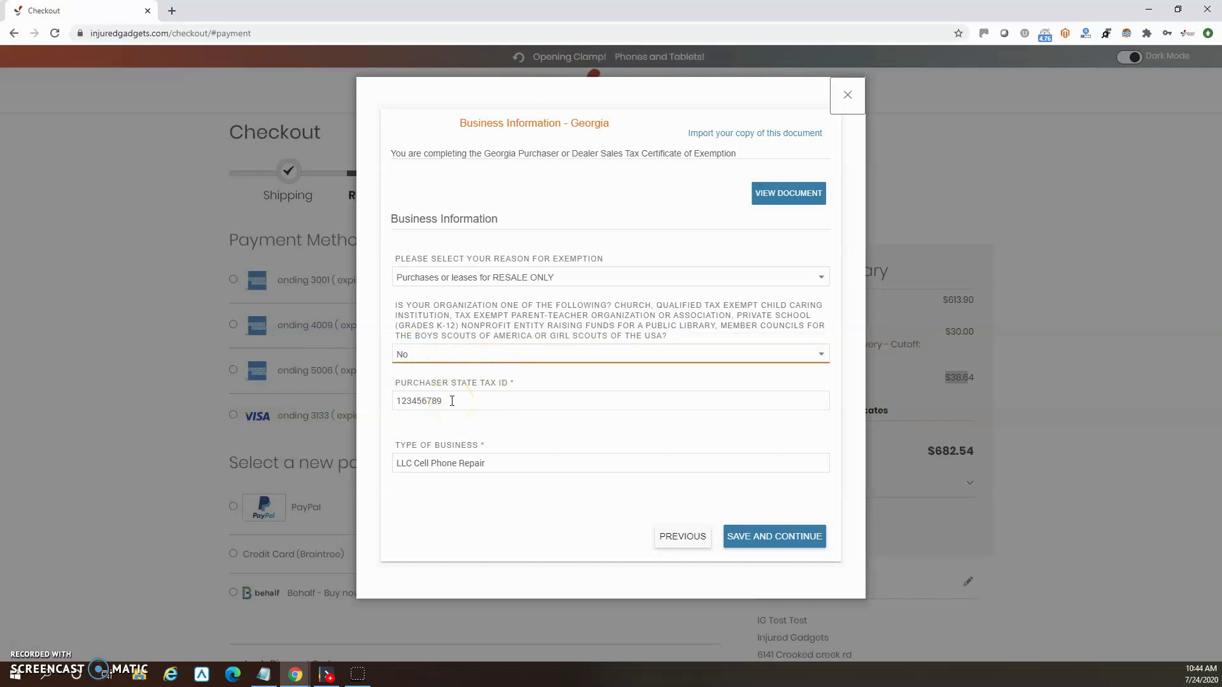
Review the pre-filled 'Cell Phone Repair' Type of Business entry
click(491, 453)
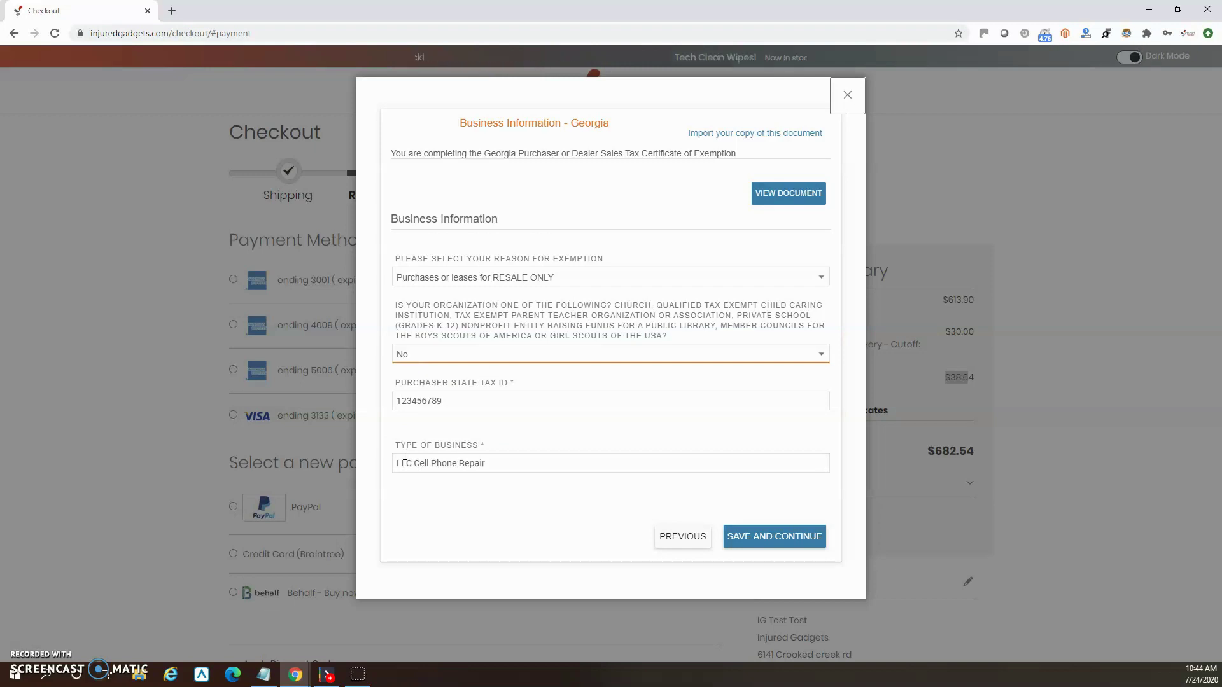
click(403, 458)
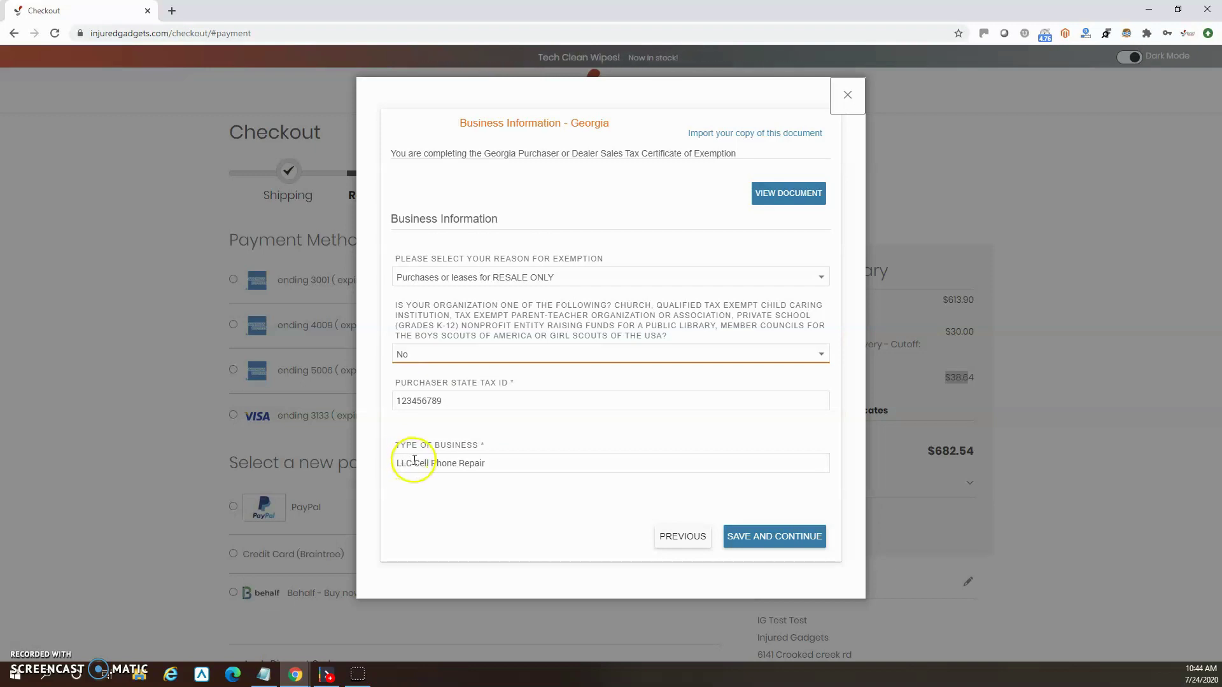
drag(415, 459, 504, 460)
click(505, 460)
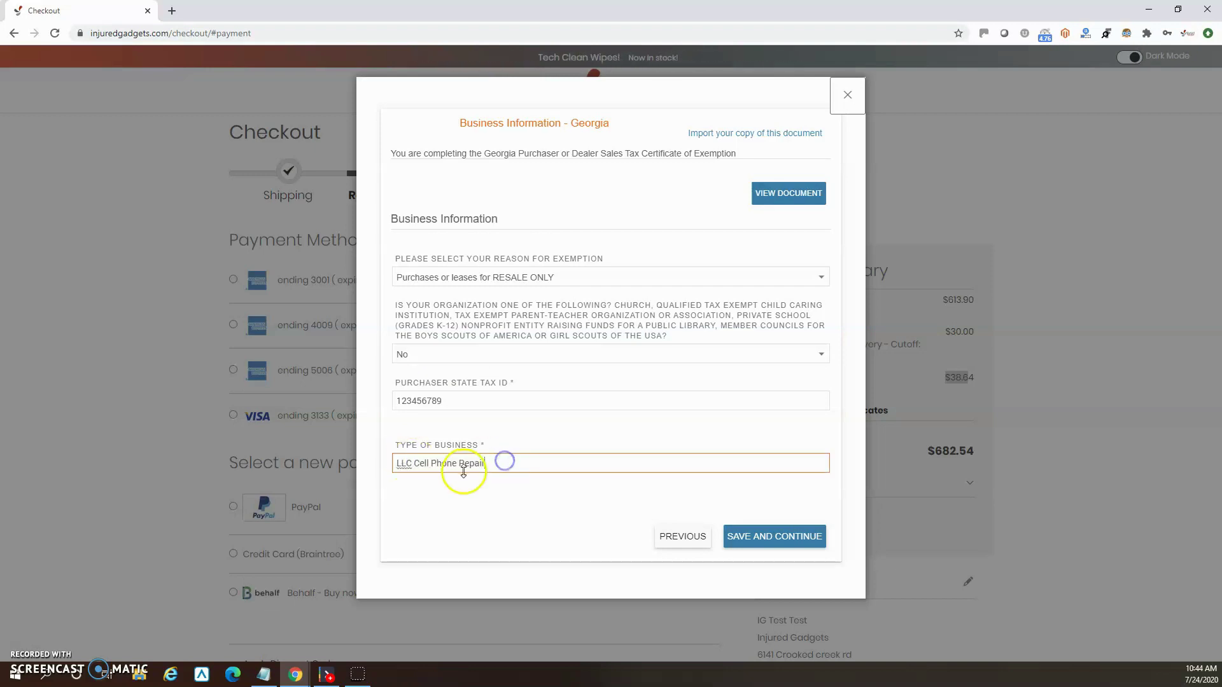
Enter signer name Jack Doe and title CEO
click(779, 541)
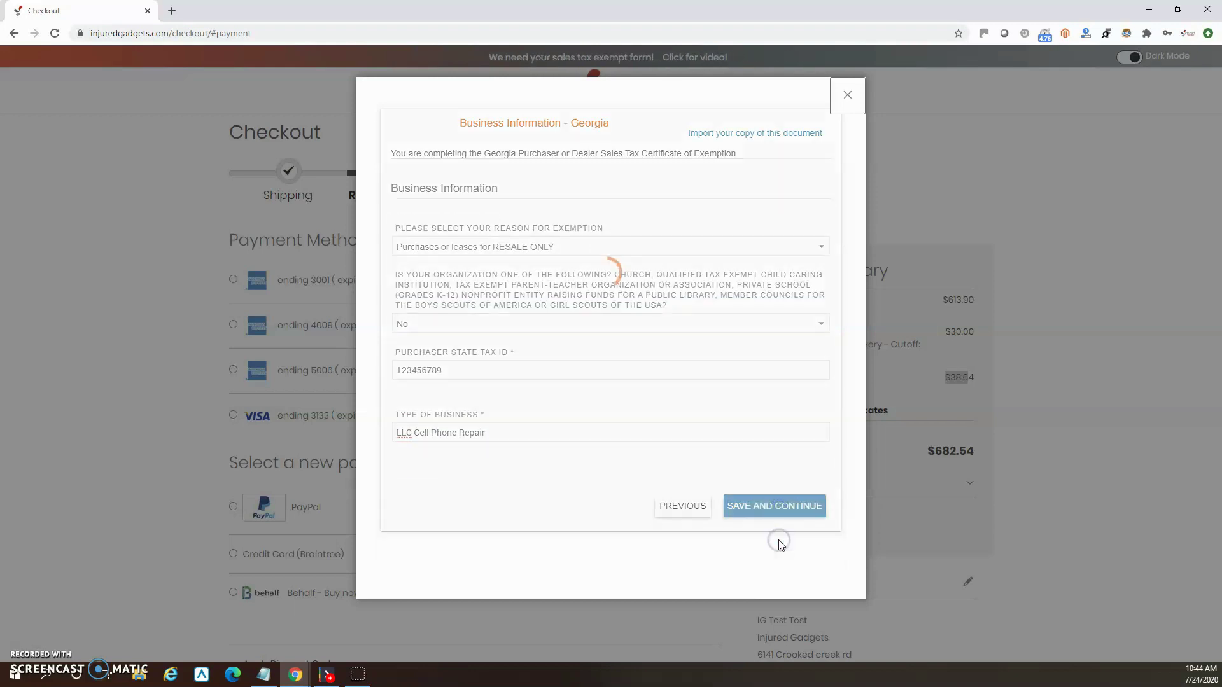
click(486, 170)
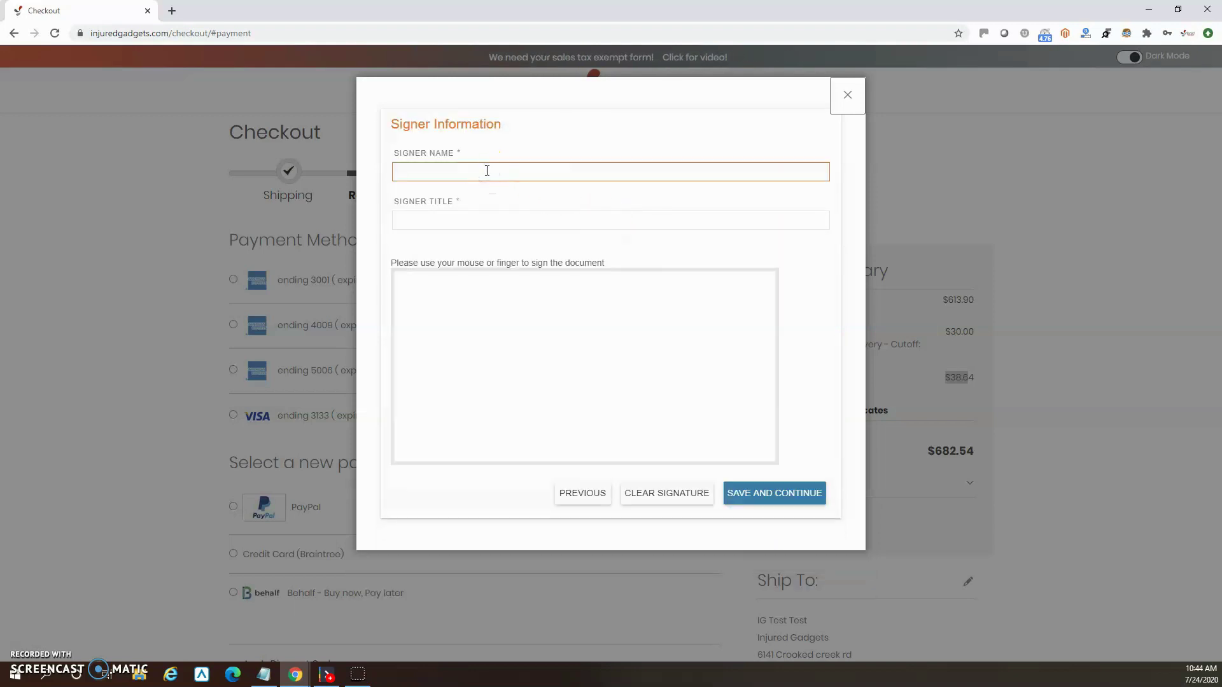
text(oe)
key(Tab)
text(CEO)
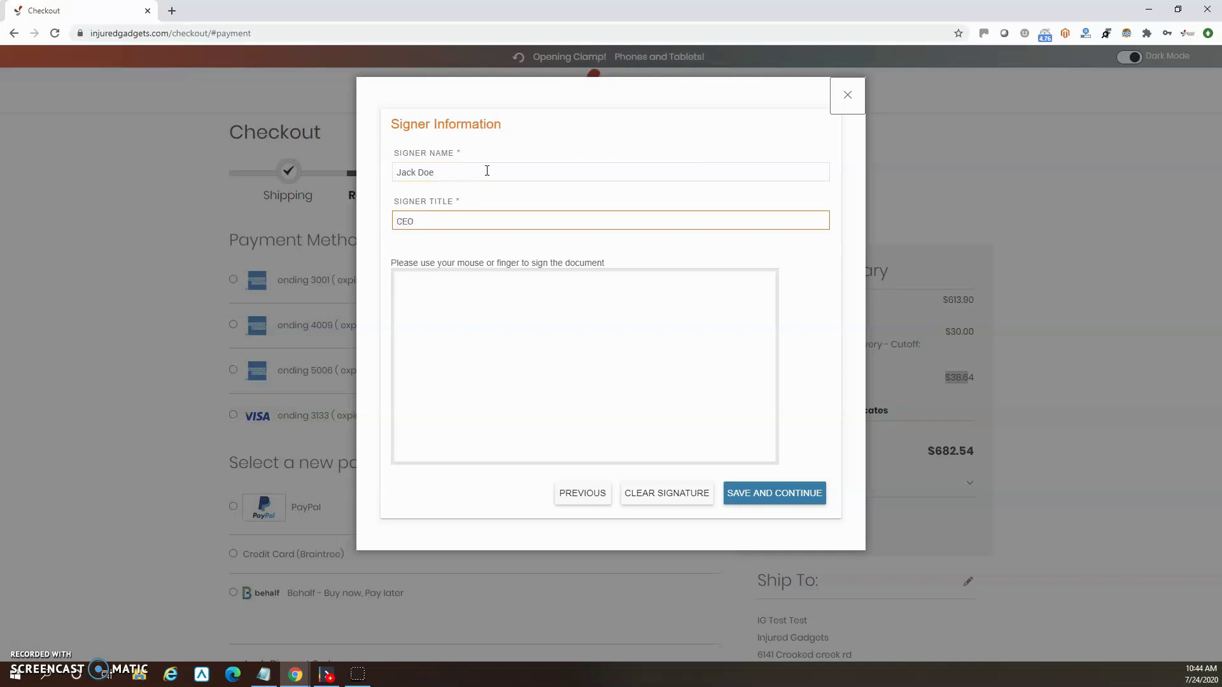
key(Tab)
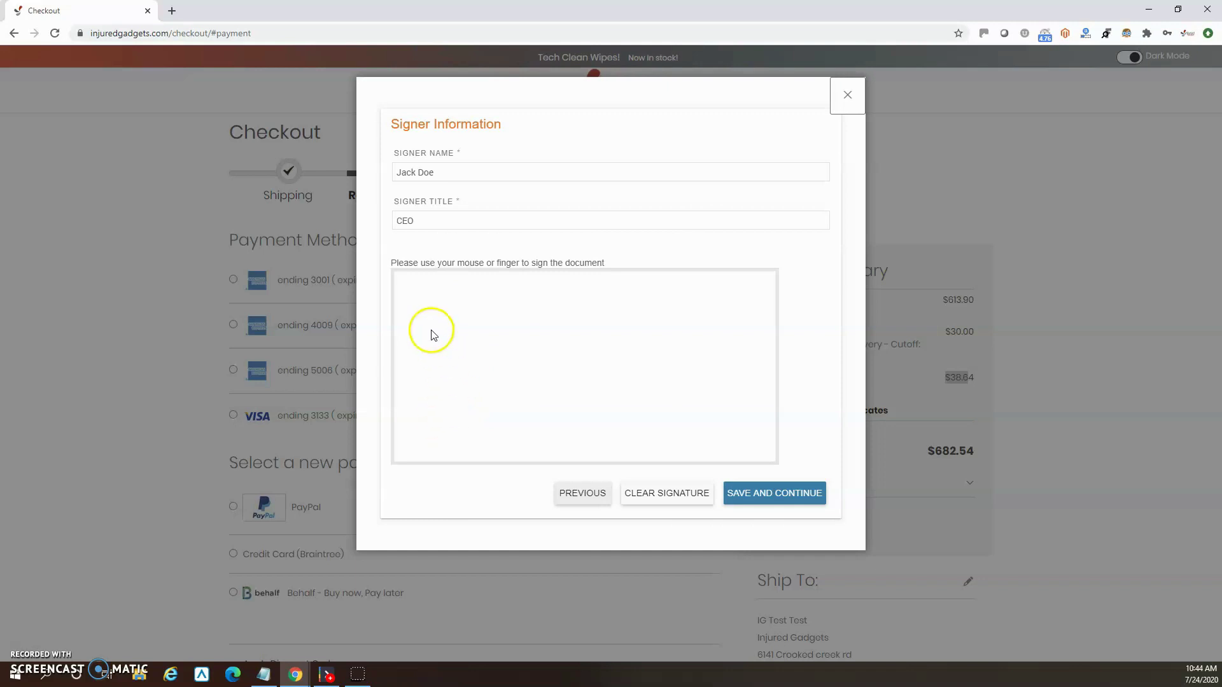
Hand-draw the 'Jack Doe' signature in the signature pad
mouse_move(431, 329)
mouse_down()
mouse_move(509, 316)
mouse_move(450, 386)
mouse_move(546, 393)
mouse_up()
mouse_move(561, 314)
mouse_down()
mouse_move(563, 385)
mouse_move(594, 339)
mouse_move(592, 386)
mouse_up()
drag(622, 304, 624, 379)
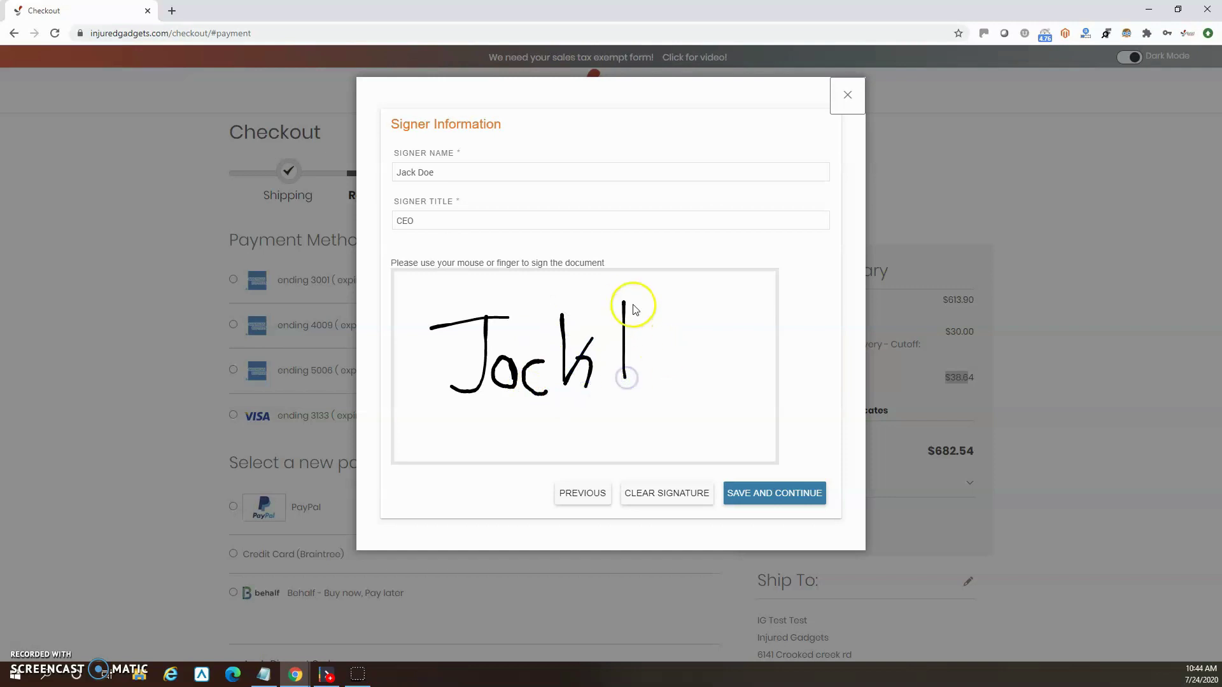
drag(624, 302, 649, 313)
drag(676, 342, 717, 353)
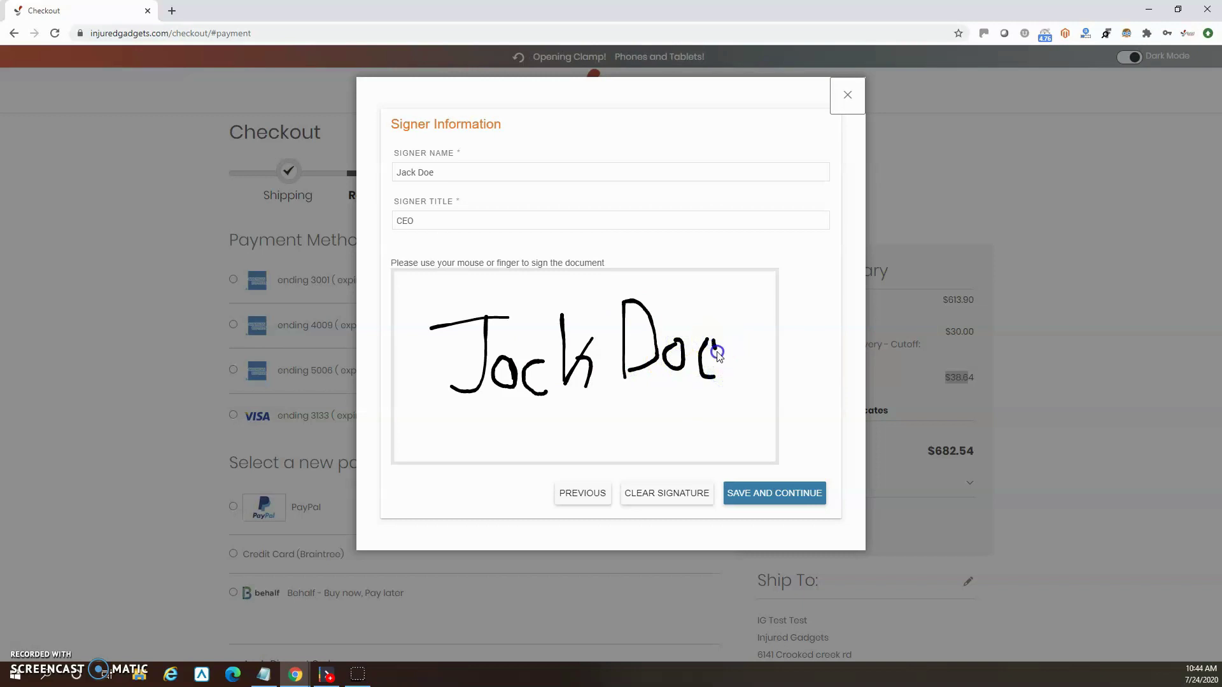
Submit and apply the signed certificate, then check the tax-free total of $643.90
click(749, 496)
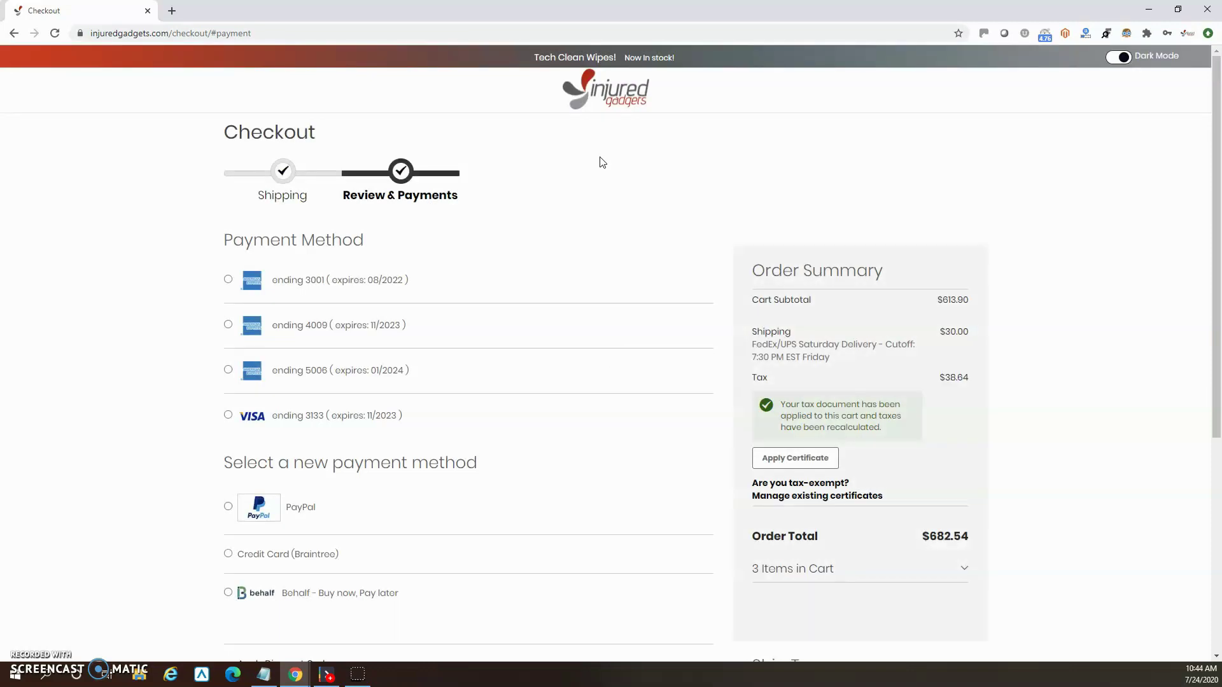
click(800, 464)
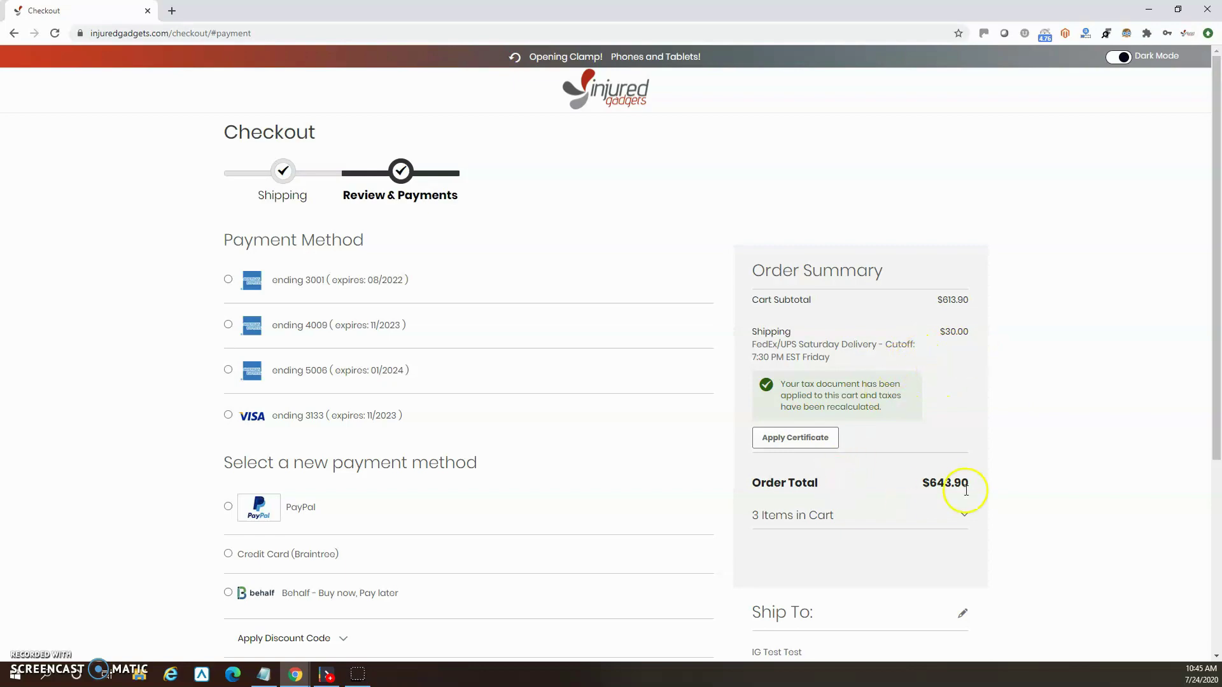
scroll(964, 491, down, 3)
scroll(967, 487, down, 2)
scroll(973, 483, up, 4)
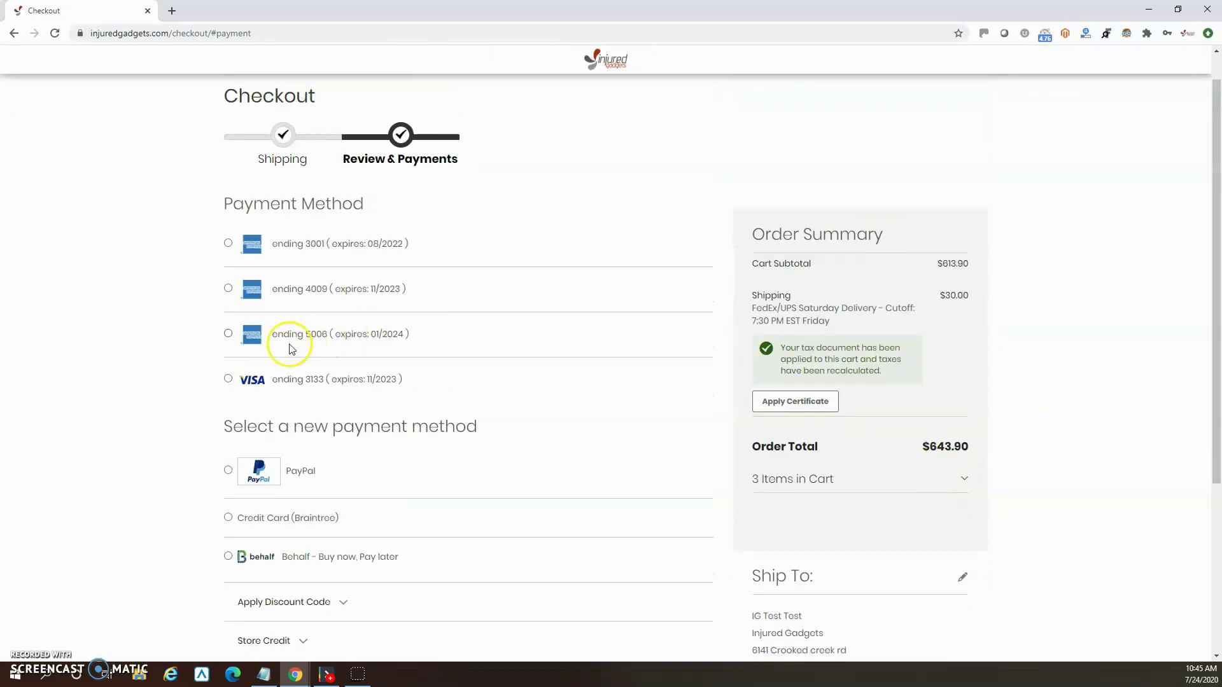